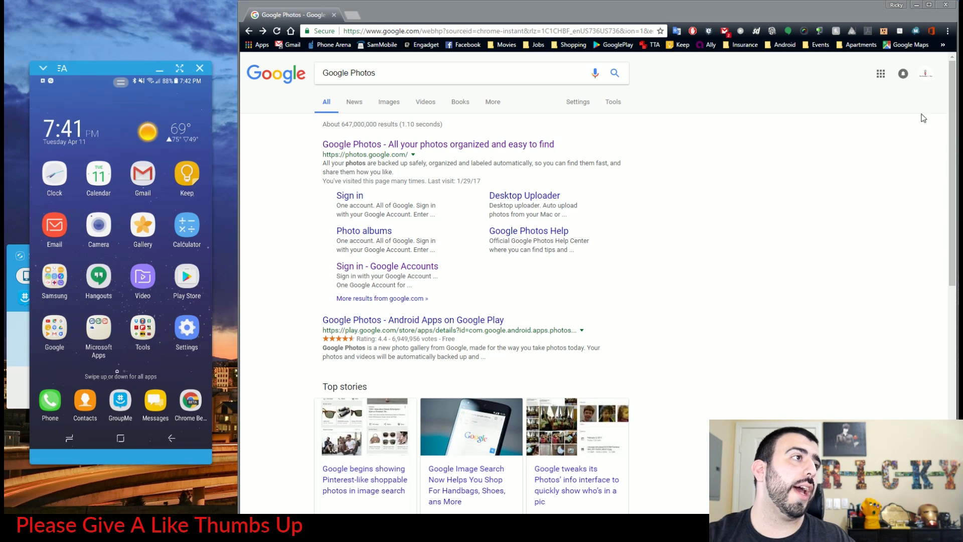
- Move Play Games to the Google folder's bottom row beside Street View, then go home
click(55, 340)
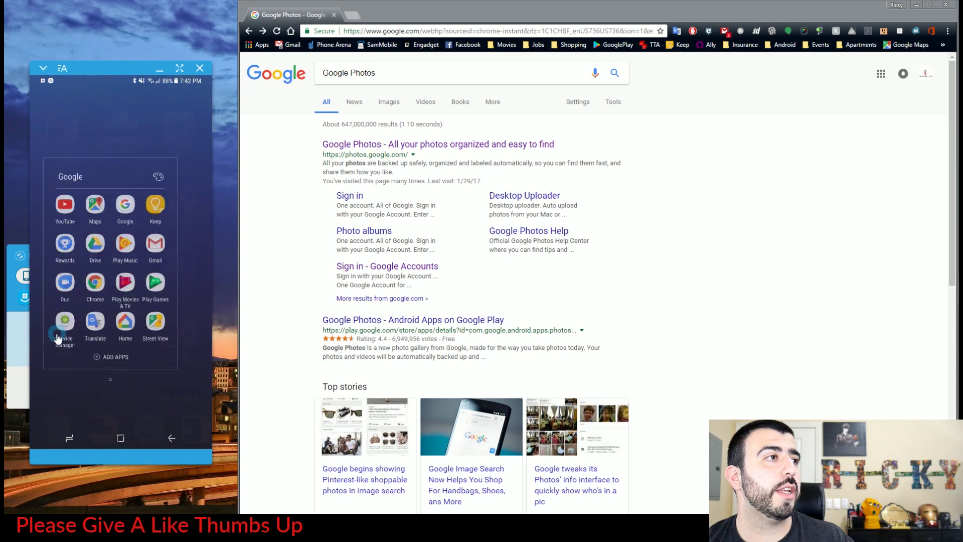
click(75, 332)
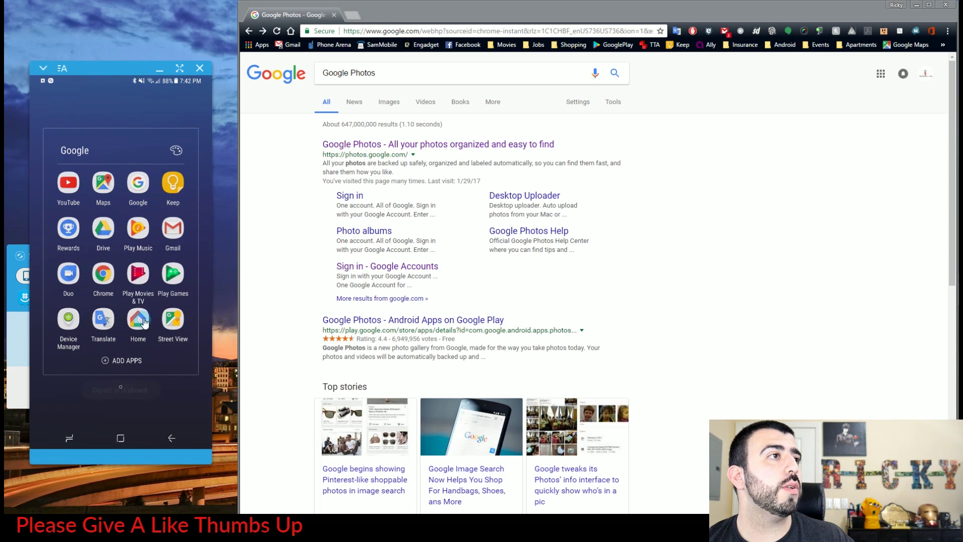
click(181, 280)
drag(181, 280, 159, 326)
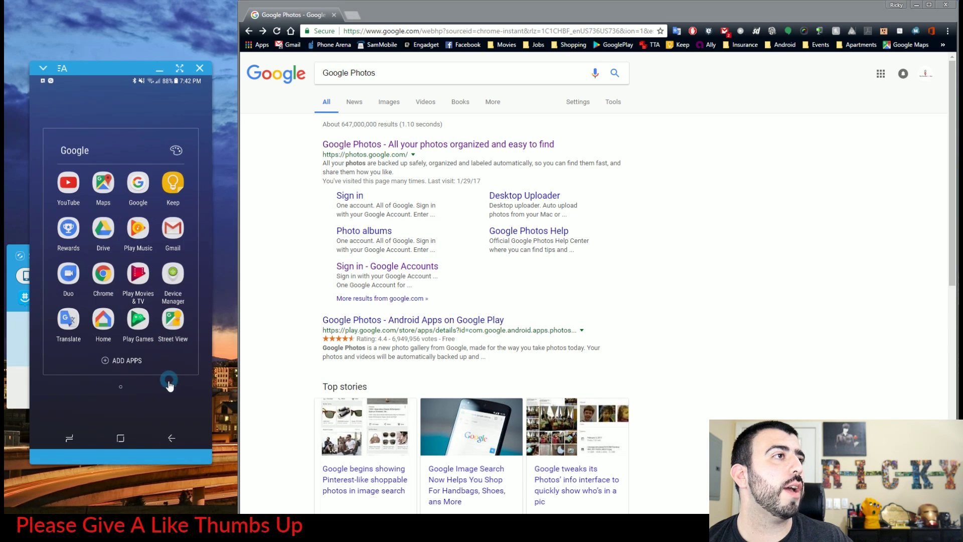
click(122, 439)
- Search the Play Store for 'google photos' and install the Google Photos app
click(189, 277)
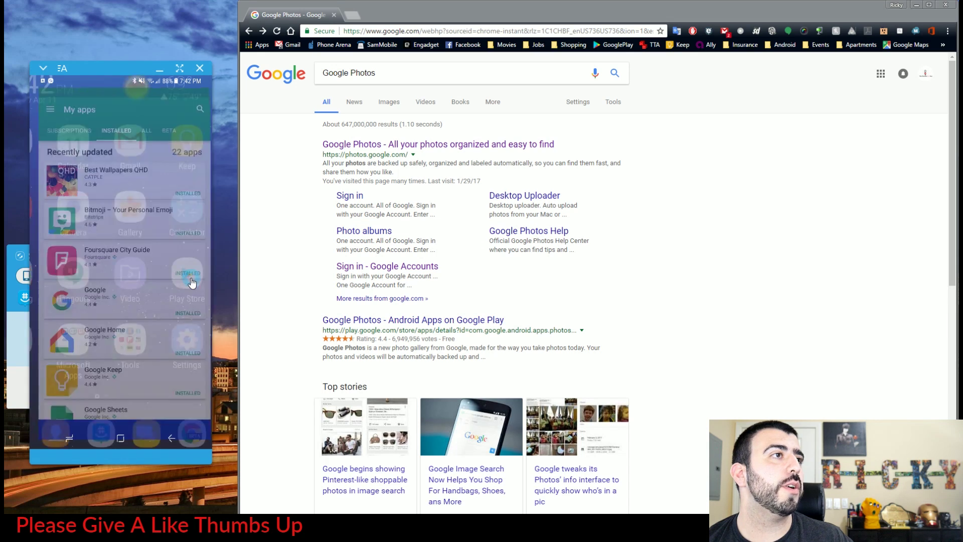
click(200, 99)
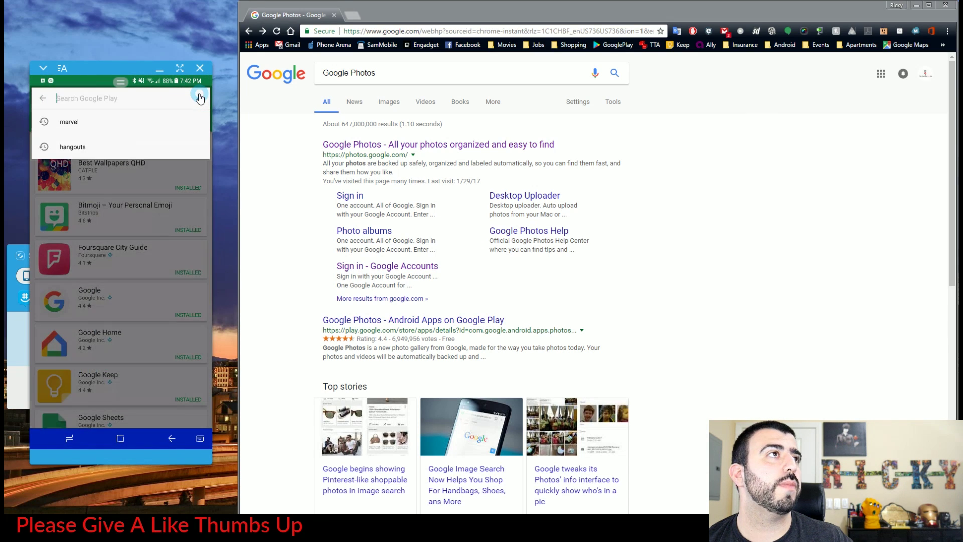
text(google photos)
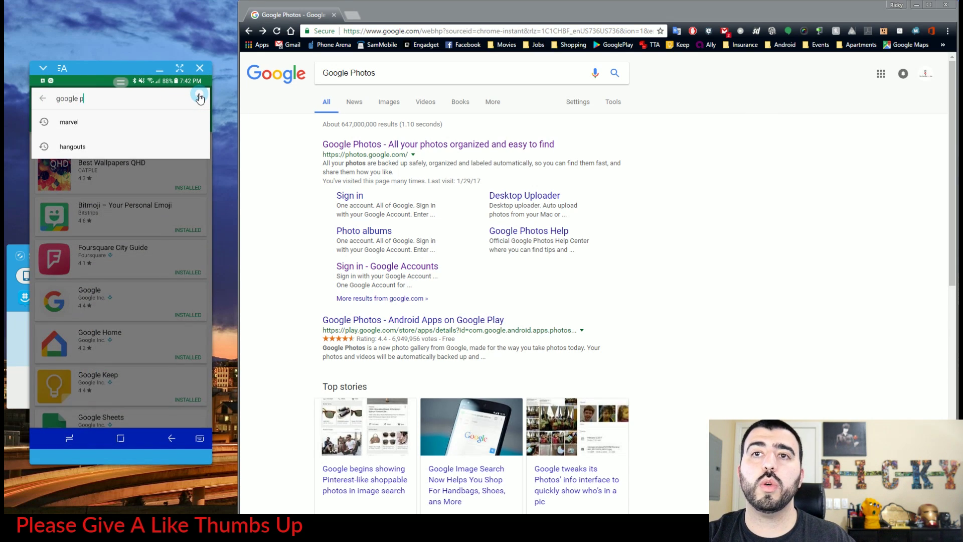
click(134, 122)
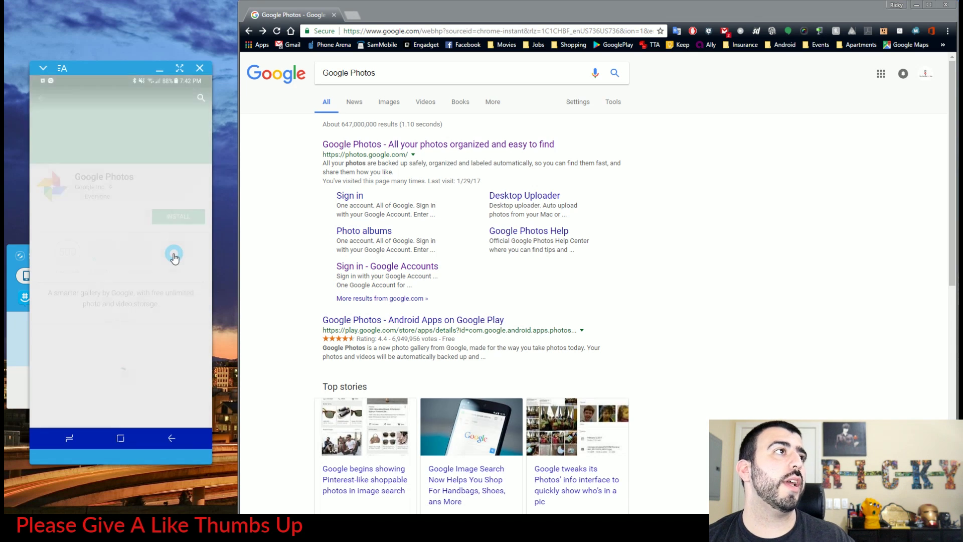
click(181, 217)
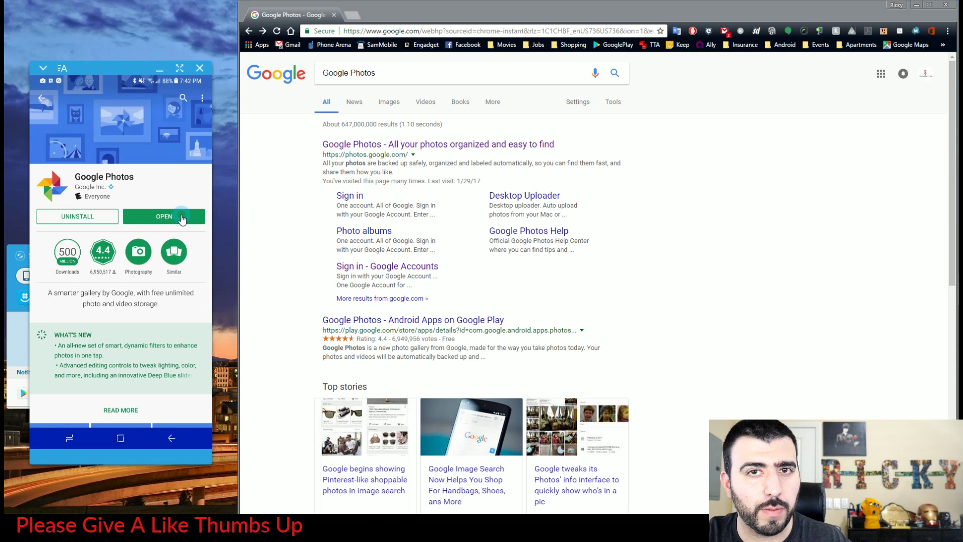
click(181, 216)
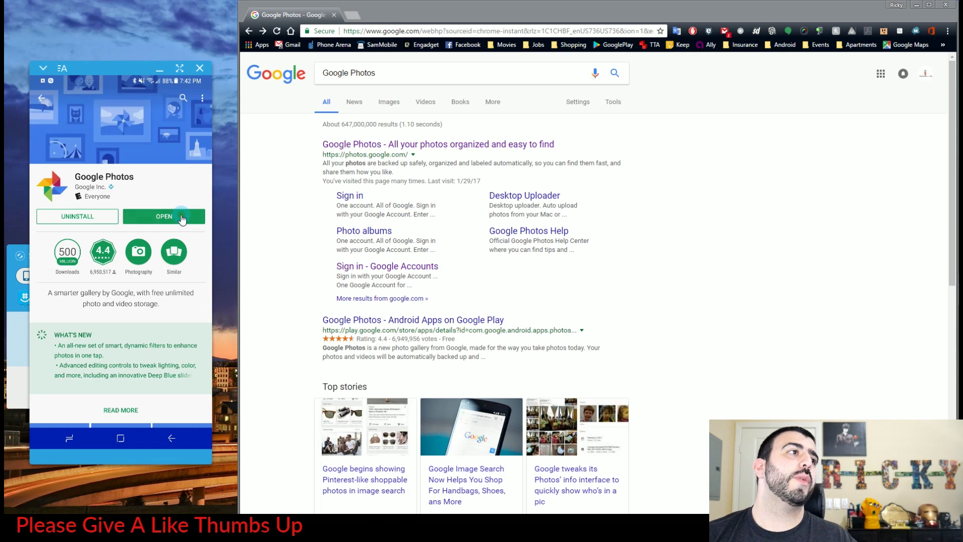
- Launch Google Photos, allow media access, and finish setup with Back up & sync on
click(173, 223)
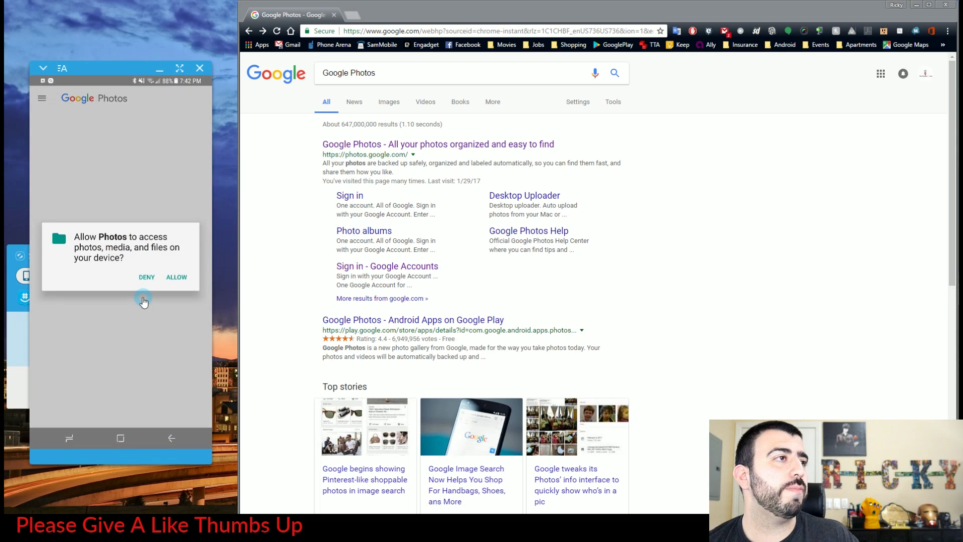
click(175, 279)
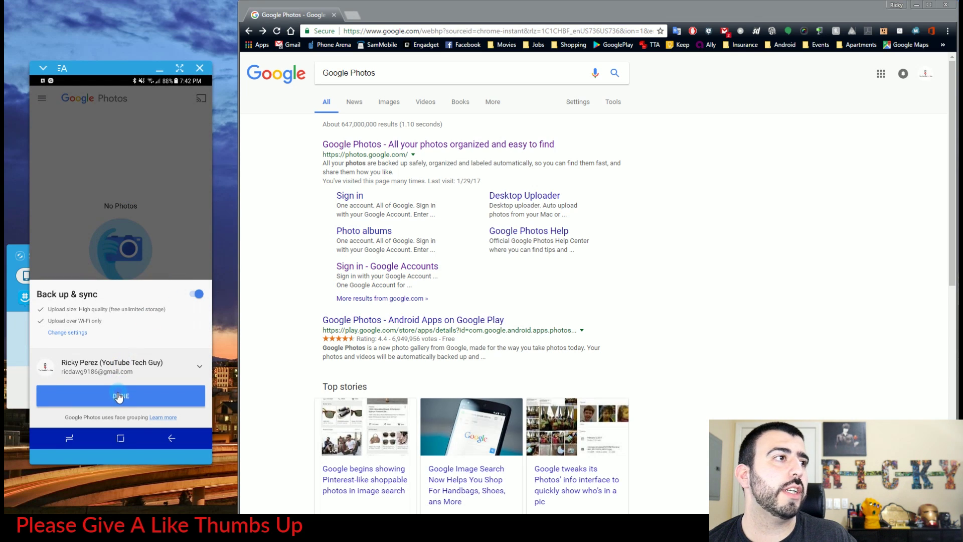
click(118, 396)
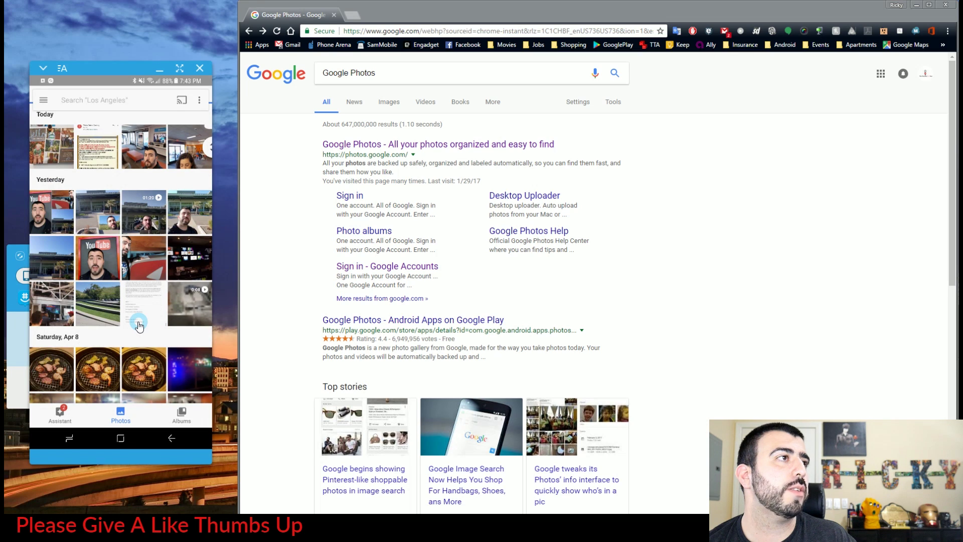
- Scroll the photo grid, then return to the Galaxy S8 home screen
scroll(139, 326, down, 1)
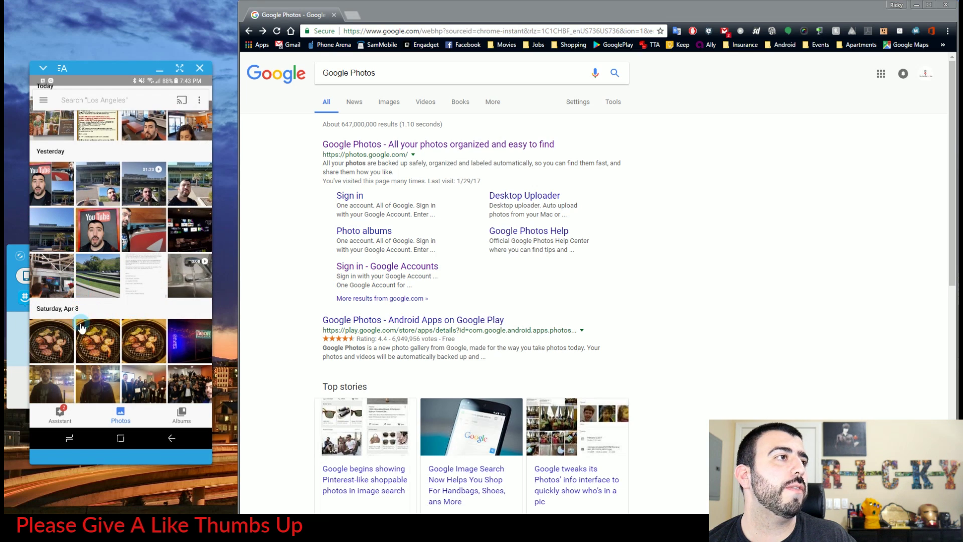
click(121, 441)
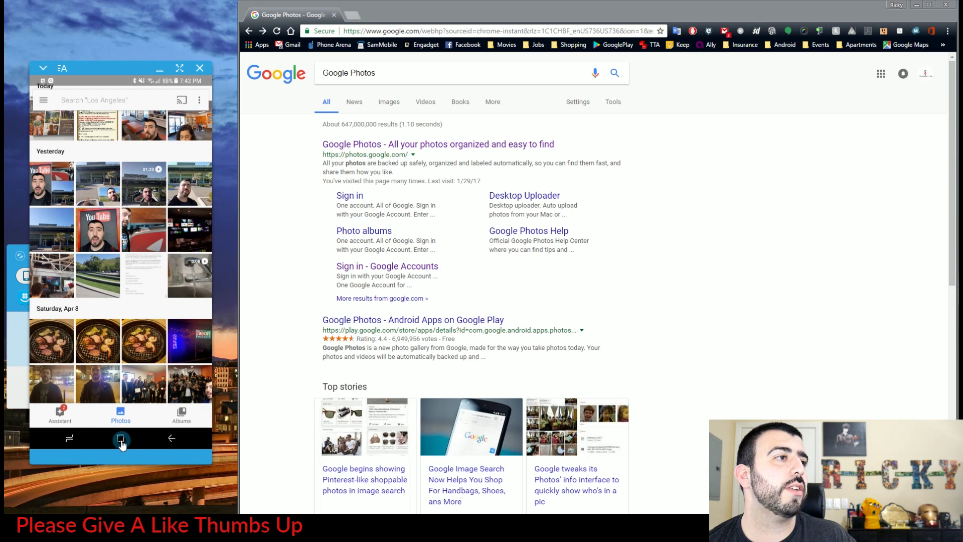
click(122, 441)
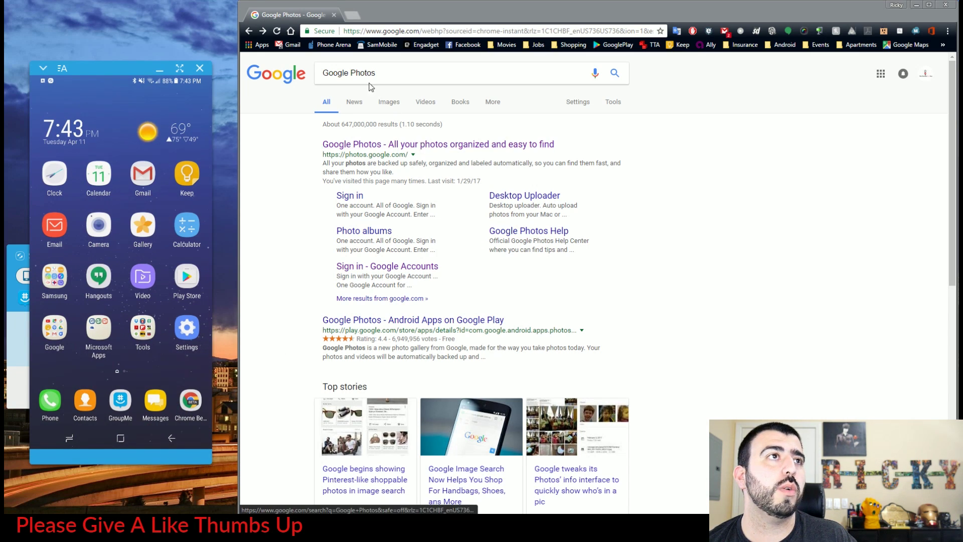
- Open the 'Google Photos - All your photos organized and easy to find' result
click(385, 146)
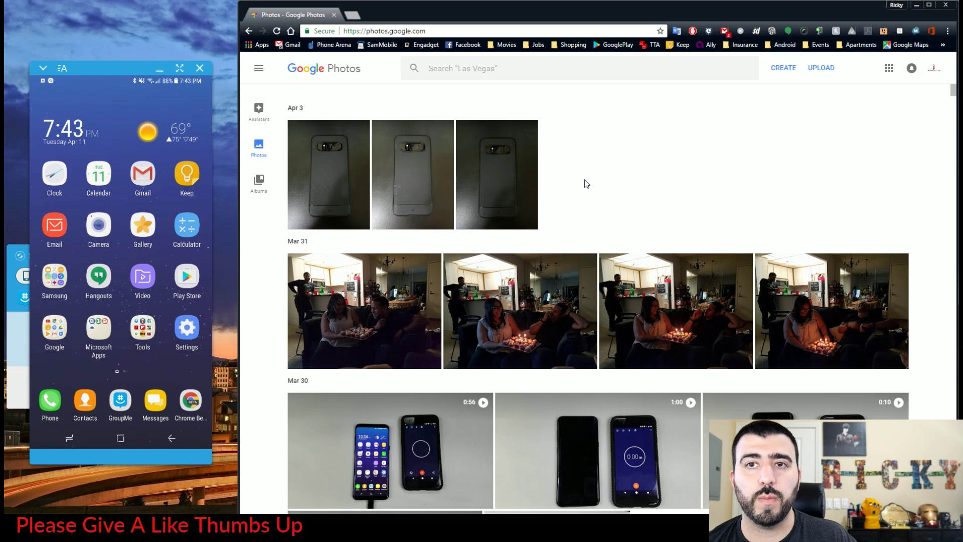
- Search the web photo library for 'wedding' and scroll through the matching photos
click(568, 70)
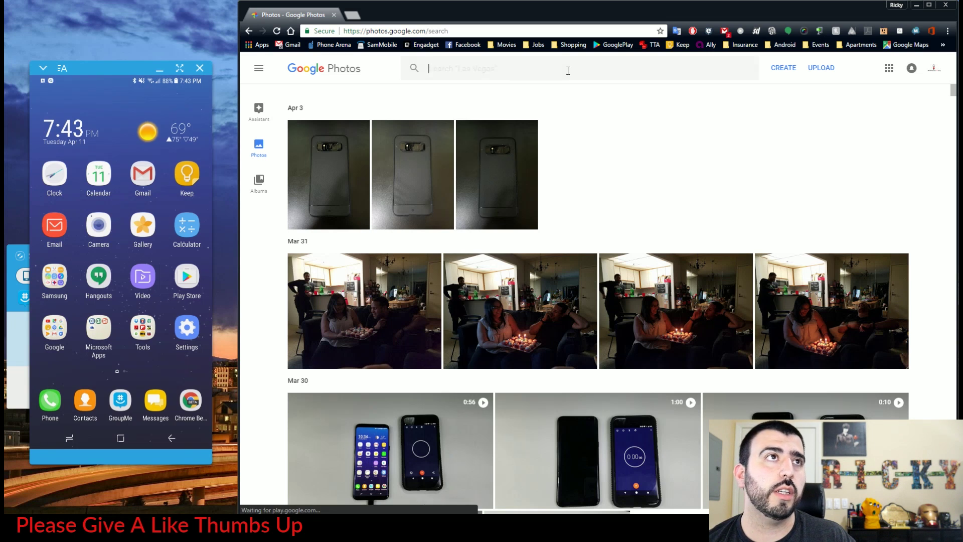
text(weddin)
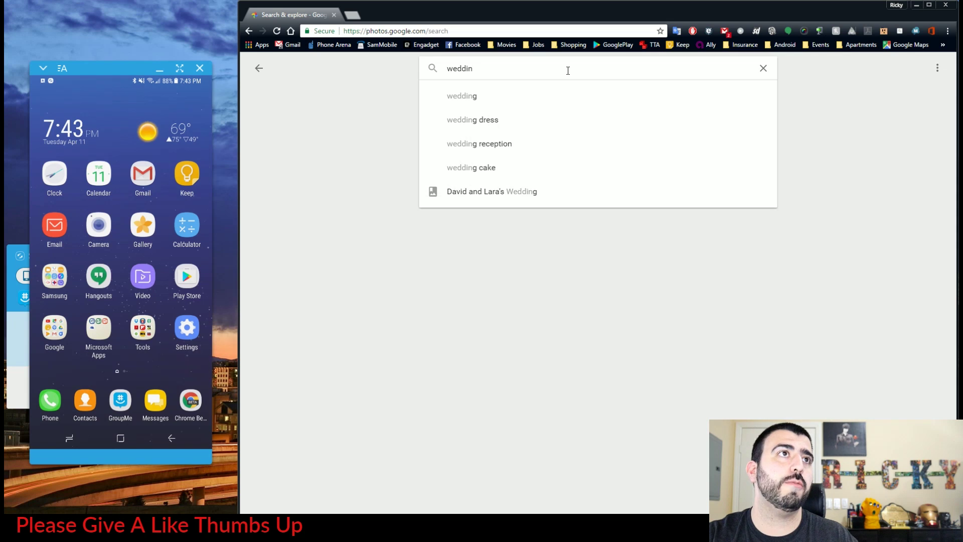
click(539, 94)
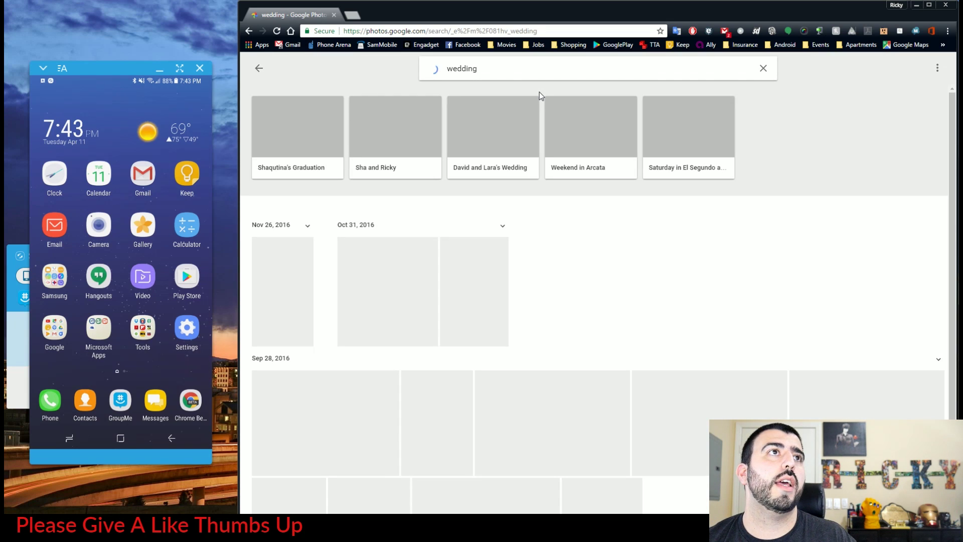
scroll(621, 294, down, 4)
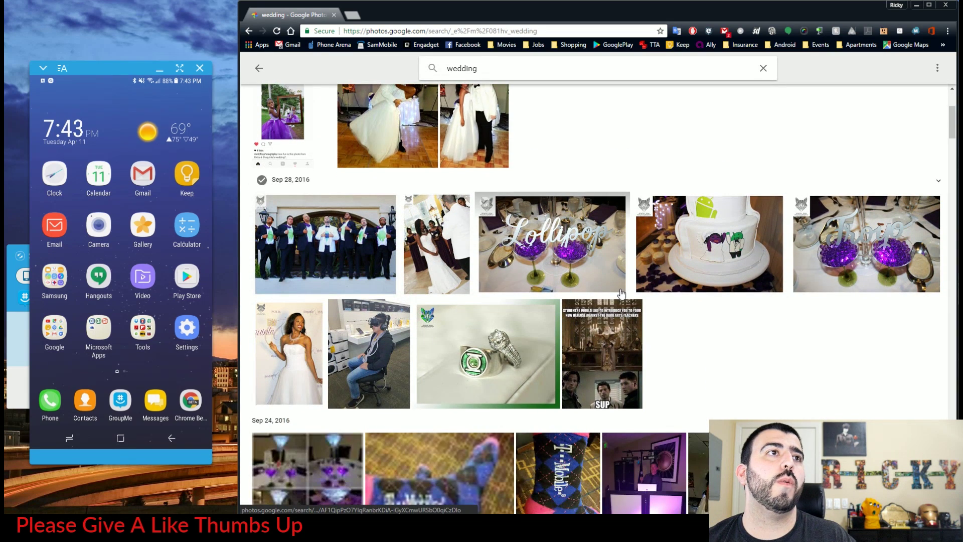
scroll(620, 294, up, 1)
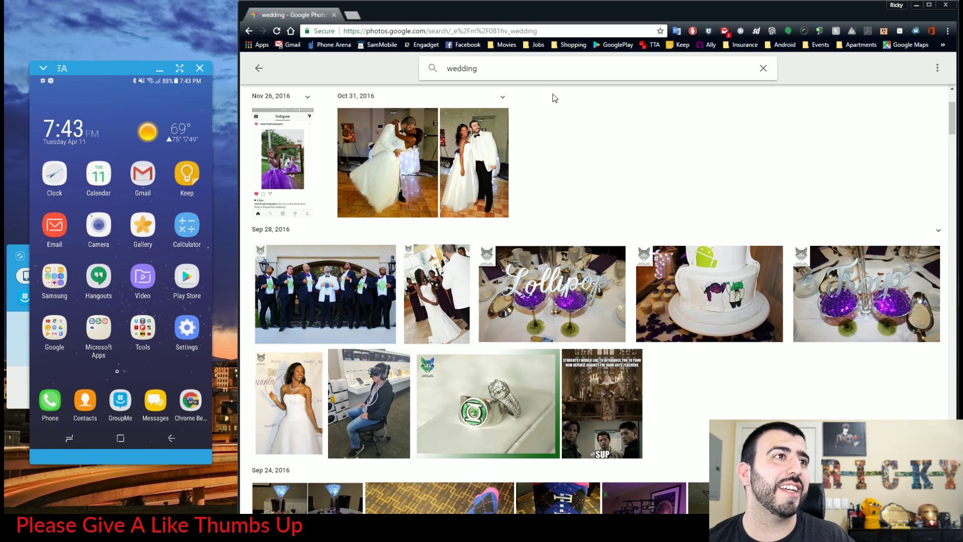
click(518, 66)
- Search for 'snow', browse the results, then go back to the Google Photos search results
key(BackSpace)
key(BackSpace)
key(BackSpace)
key(BackSpace)
key(BackSpace)
key(BackSpace)
key(BackSpace)
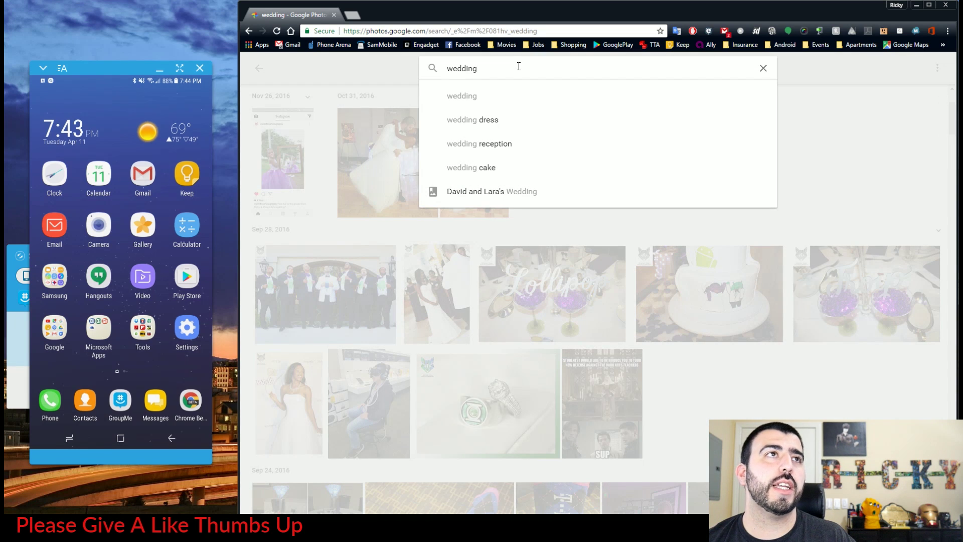
text(snow)
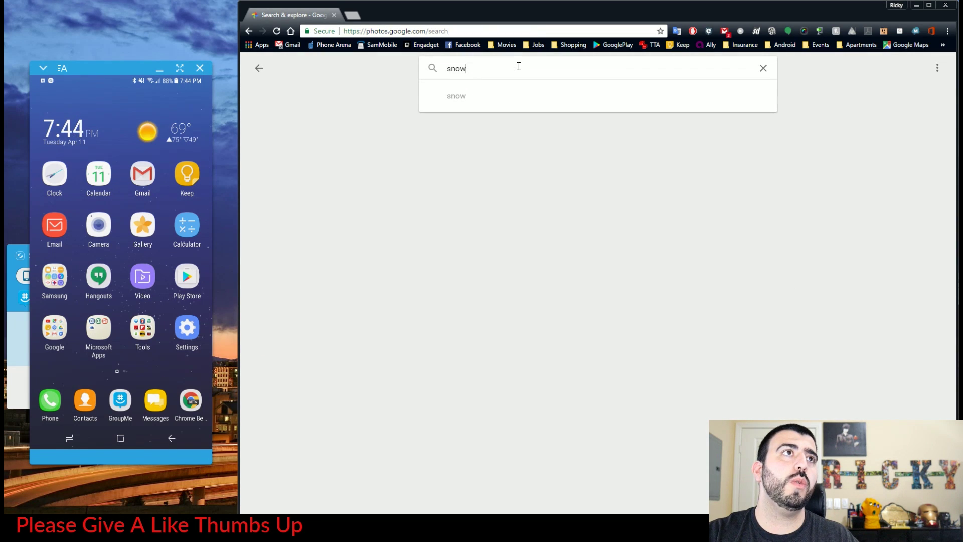
key(Return)
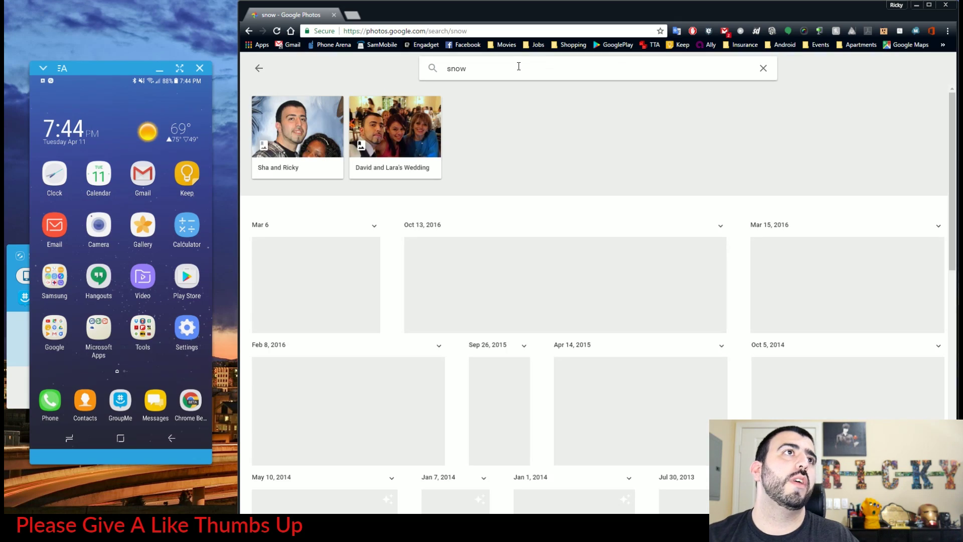
scroll(543, 168, down, 4)
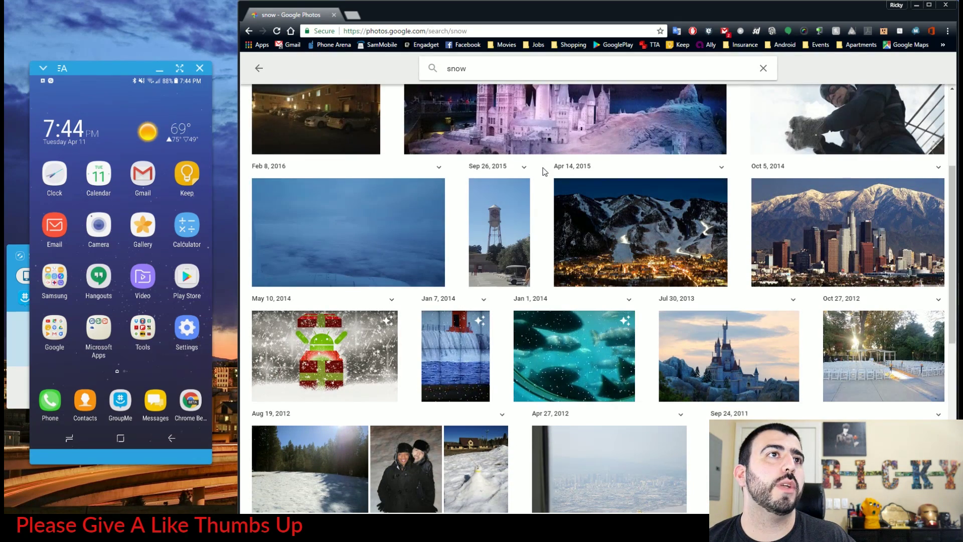
scroll(543, 167, up, 1)
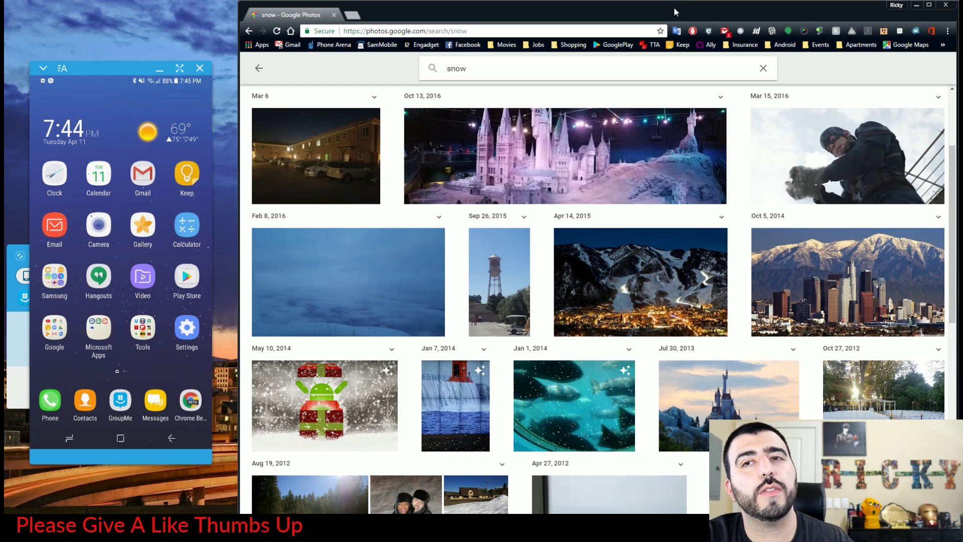
right_click(249, 32)
click(268, 70)
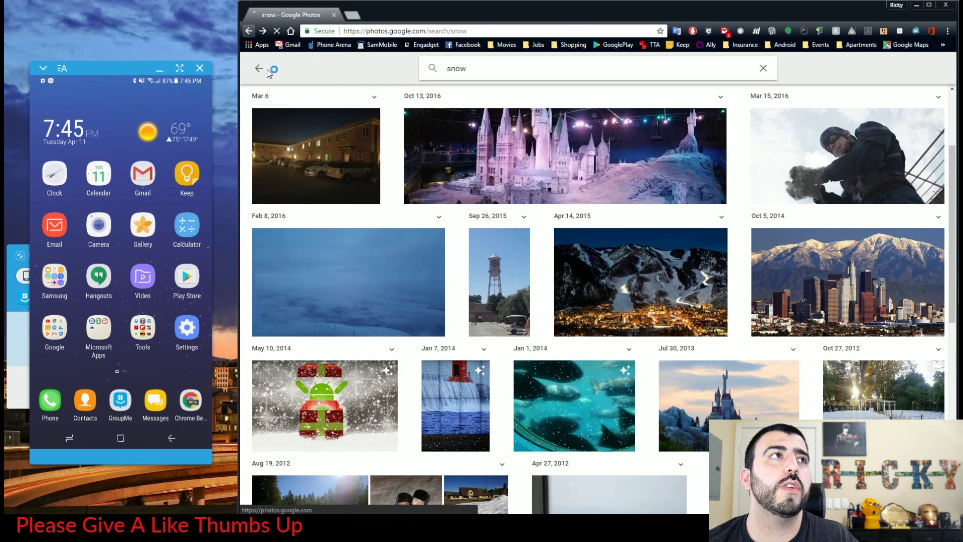